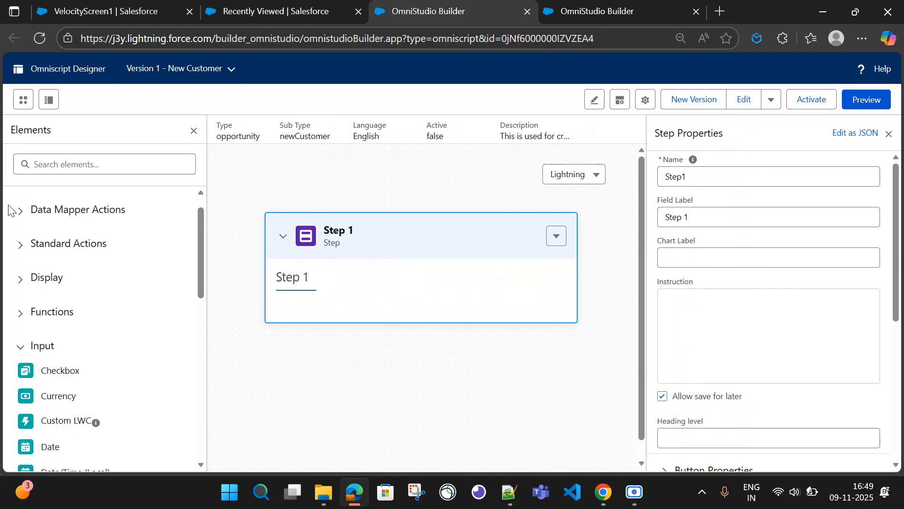
Step: Expand the Groups element category and view the options available for Step 1 on the canvas
{"action": "scroll", "coordinate": [24, 217], "scroll_direction": "up", "scroll_amount": 1}
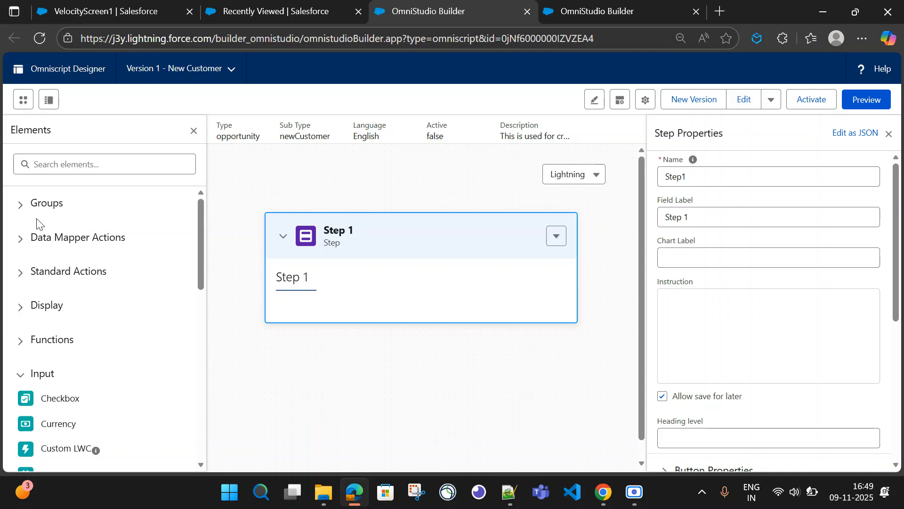
{"action": "left_click", "coordinate": [20, 204]}
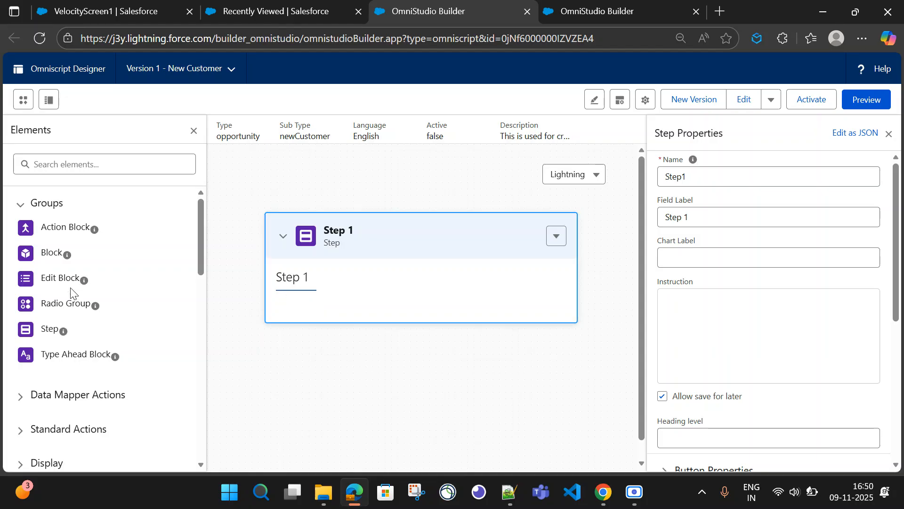
{"action": "mouse_move", "coordinate": [40, 335]}
{"action": "left_mouse_down"}
{"action": "mouse_move", "coordinate": [264, 335]}
{"action": "mouse_move", "coordinate": [46, 338]}
{"action": "left_mouse_up"}
{"action": "left_click", "coordinate": [557, 236]}
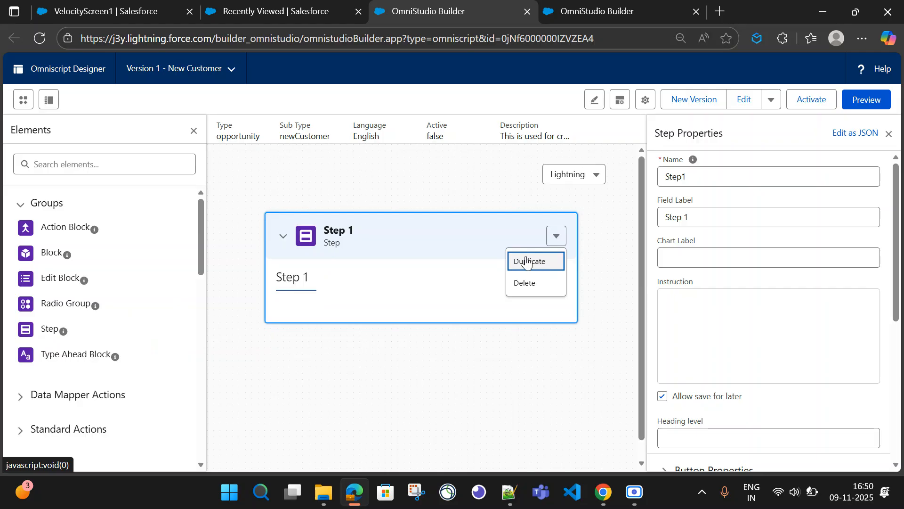
{"action": "left_click", "coordinate": [382, 369]}
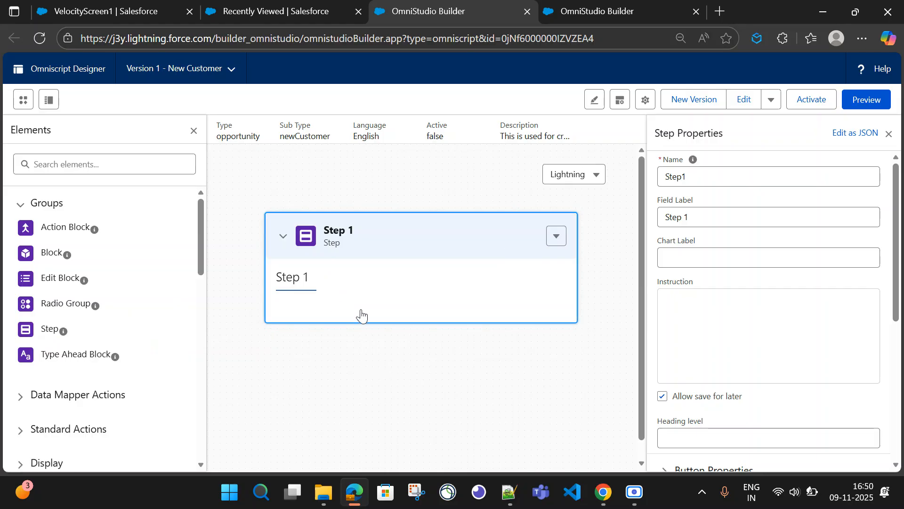
Step: Add a Text input element inside Step 1
{"action": "scroll", "coordinate": [28, 408], "scroll_direction": "down", "scroll_amount": 5}
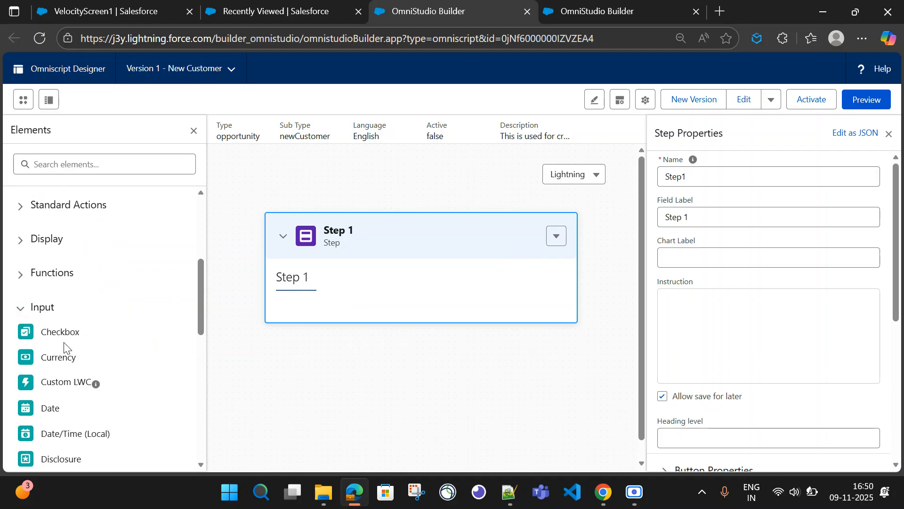
{"action": "scroll", "coordinate": [46, 441], "scroll_direction": "down", "scroll_amount": 4}
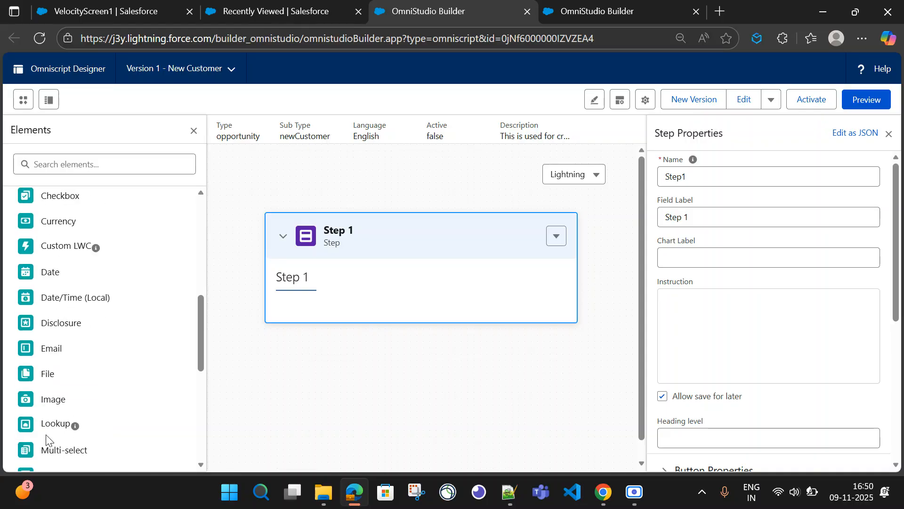
{"action": "scroll", "coordinate": [46, 441], "scroll_direction": "down", "scroll_amount": 5}
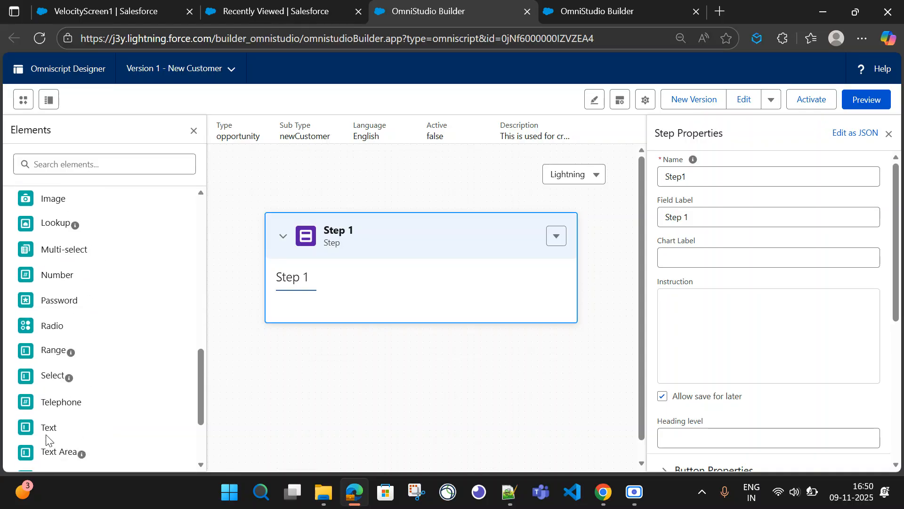
{"action": "left_click_drag", "start_coordinate": [30, 312], "coordinate": [328, 307]}
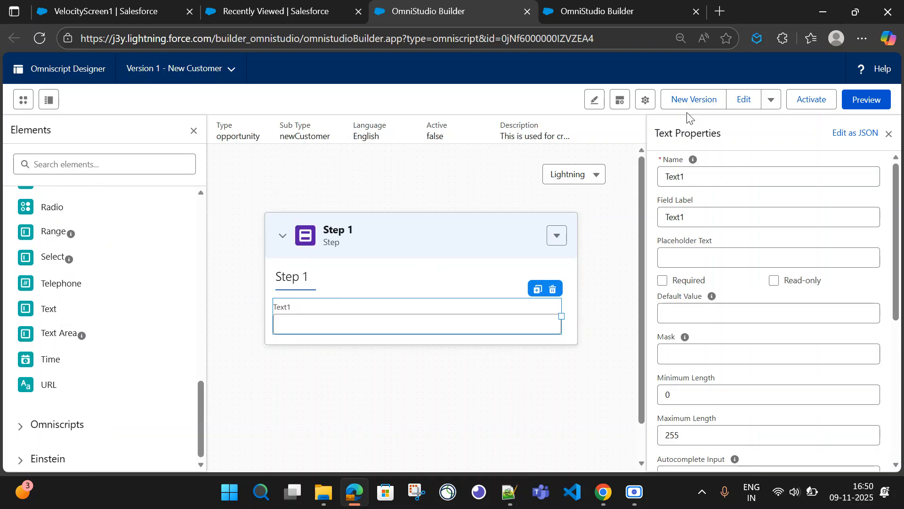
Step: Switch to the Napkin notes in Chrome, read the element naming guidelines, and return to the Omniscript Designer
{"action": "left_click_drag", "start_coordinate": [695, 177], "coordinate": [661, 175]}
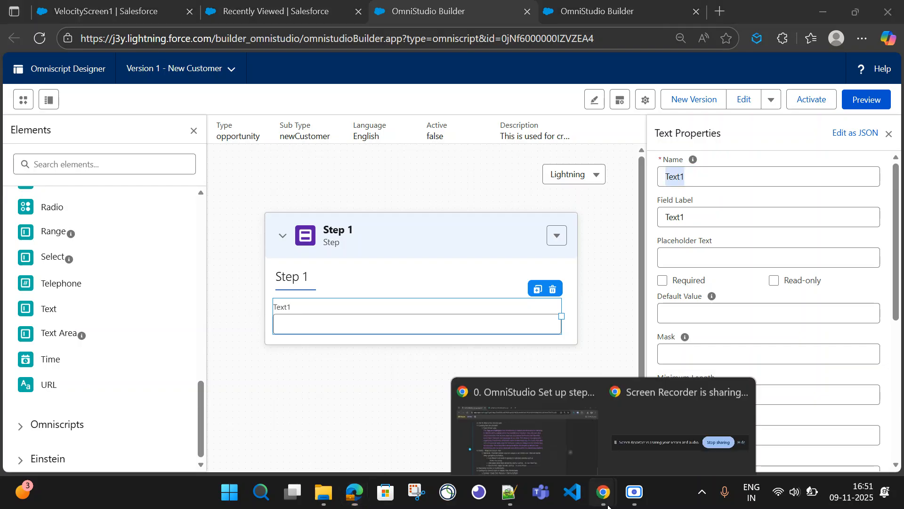
{"action": "mouse_move", "coordinate": [603, 491]}
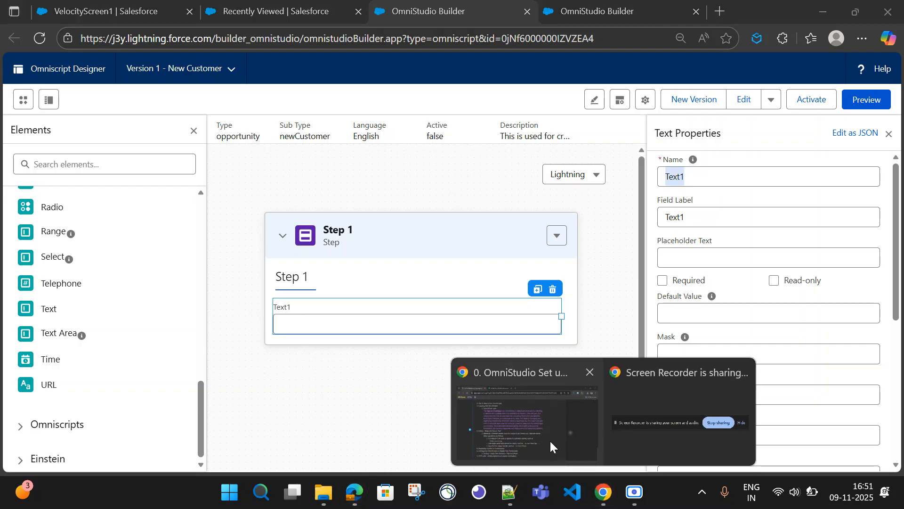
{"action": "left_click", "coordinate": [550, 442]}
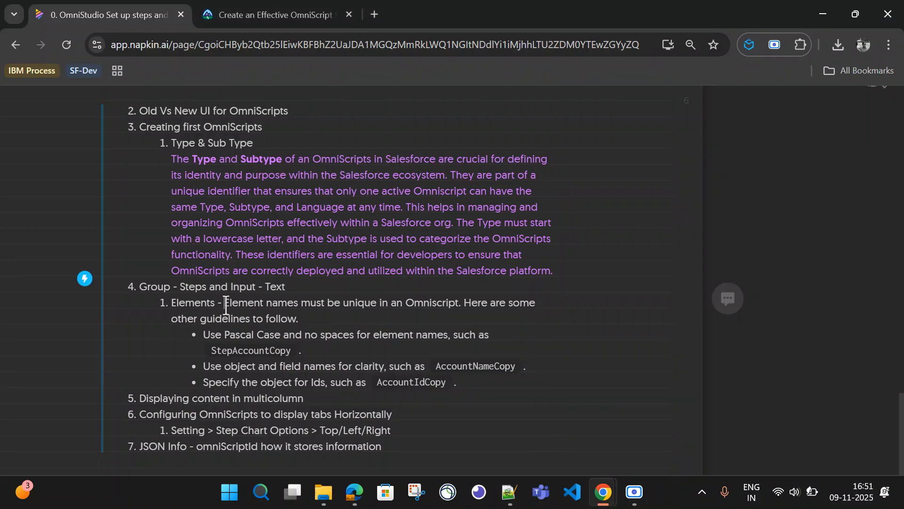
{"action": "left_click_drag", "start_coordinate": [225, 303], "coordinate": [272, 334]}
{"action": "left_click", "coordinate": [348, 320]}
{"action": "key", "text": "alt+Tab"}
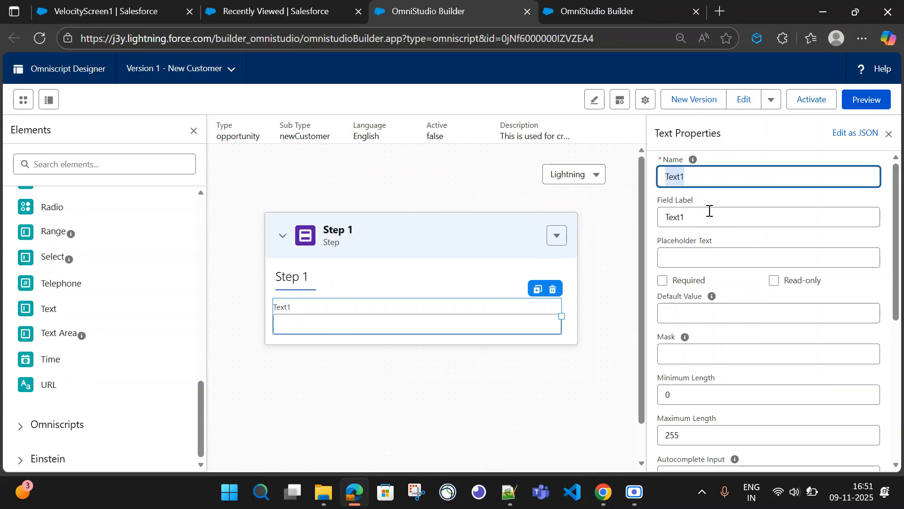
Step: Set the text element's field label to "Enter Customer Name"
{"action": "double_click", "coordinate": [694, 218]}
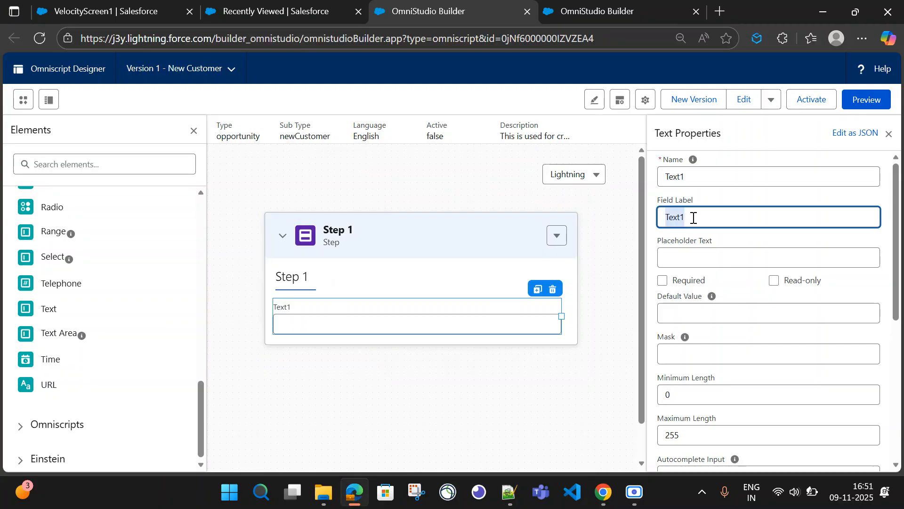
{"action": "type", "text": "Ente"}
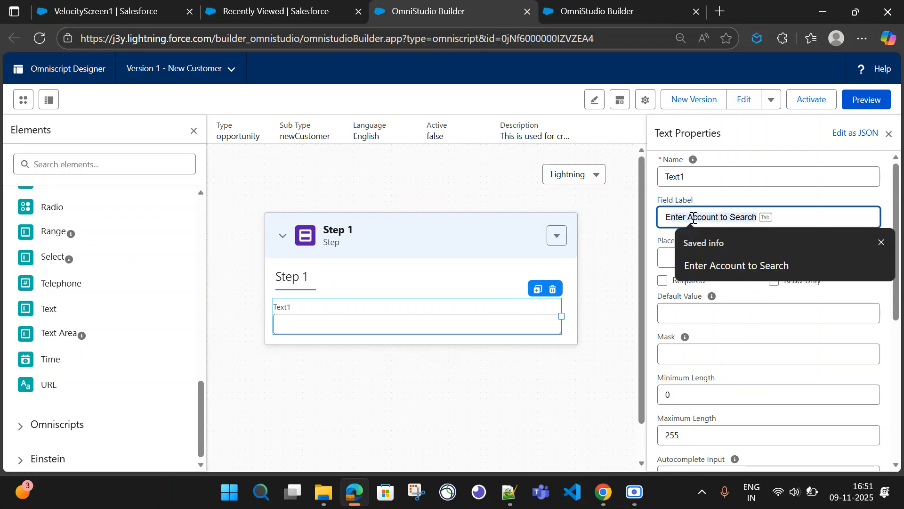
{"action": "type", "text": "r Opporu"}
{"action": "key", "text": "BackSpace"}
{"action": "key", "text": "BackSpace"}
{"action": "key", "text": "BackSpace"}
{"action": "key", "text": "BackSpace"}
{"action": "key", "text": "BackSpace"}
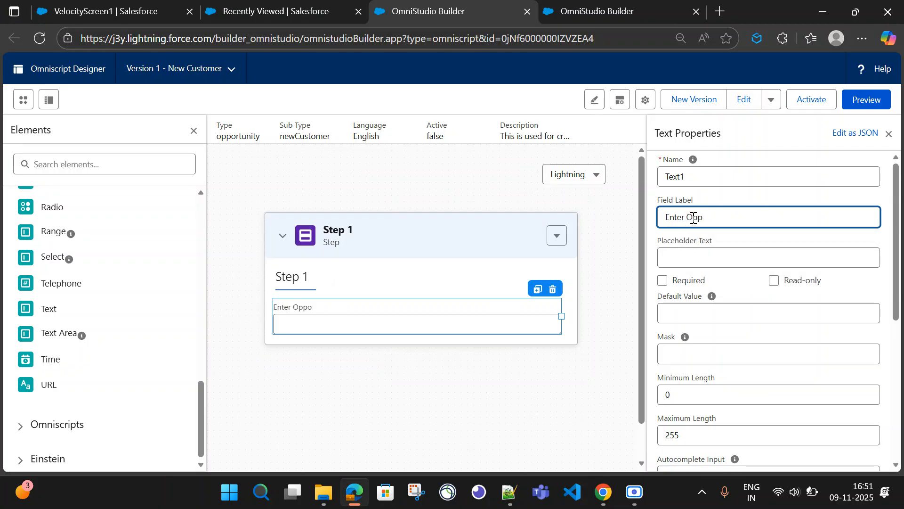
{"action": "key", "text": "BackSpace"}
{"action": "key", "text": "BackSpace"}
{"action": "type", "text": "C"}
{"action": "key", "text": "BackSpace"}
{"action": "type", "text": "C"}
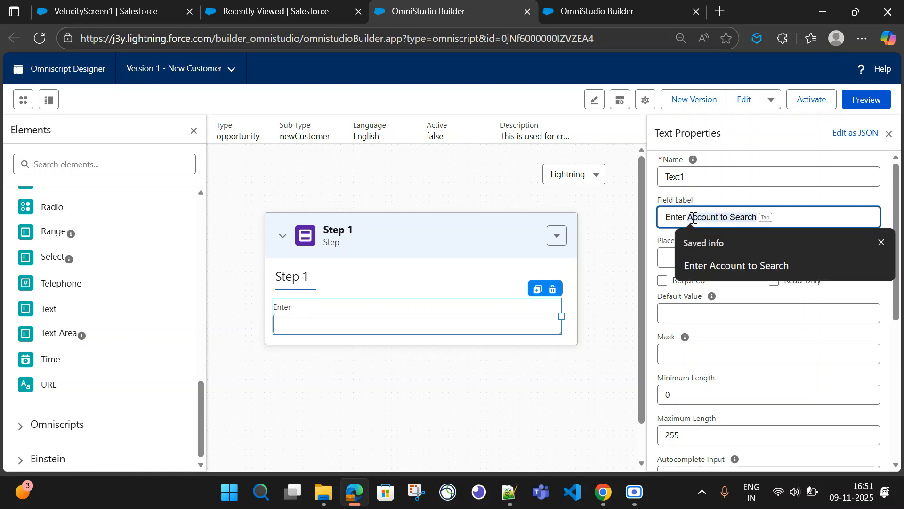
{"action": "type", "text": "ustomer Name"}
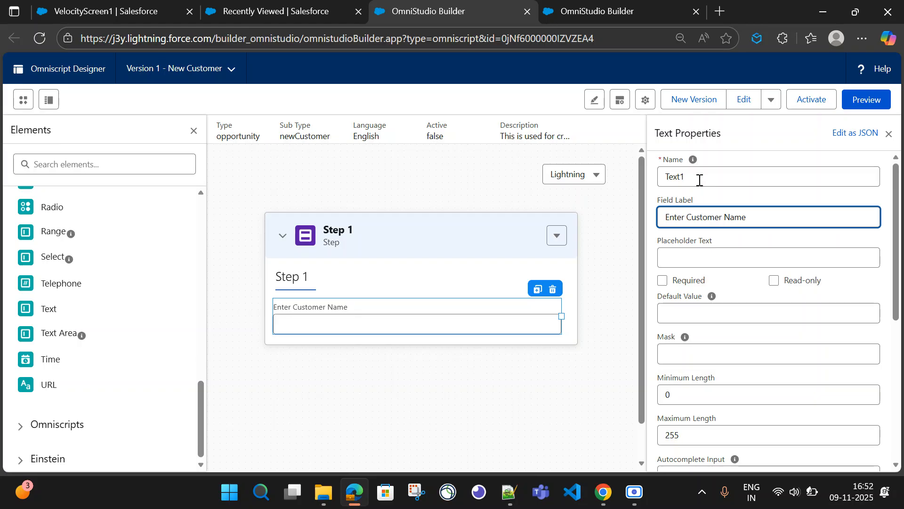
Step: Rename the text element as OpportunityName
{"action": "key", "text": "shift+Tab"}
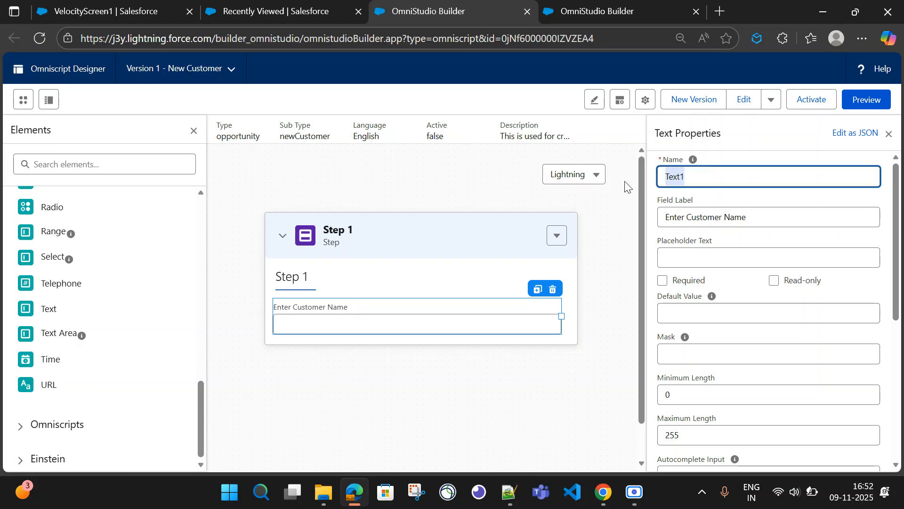
{"action": "type", "text": "Opportuni"}
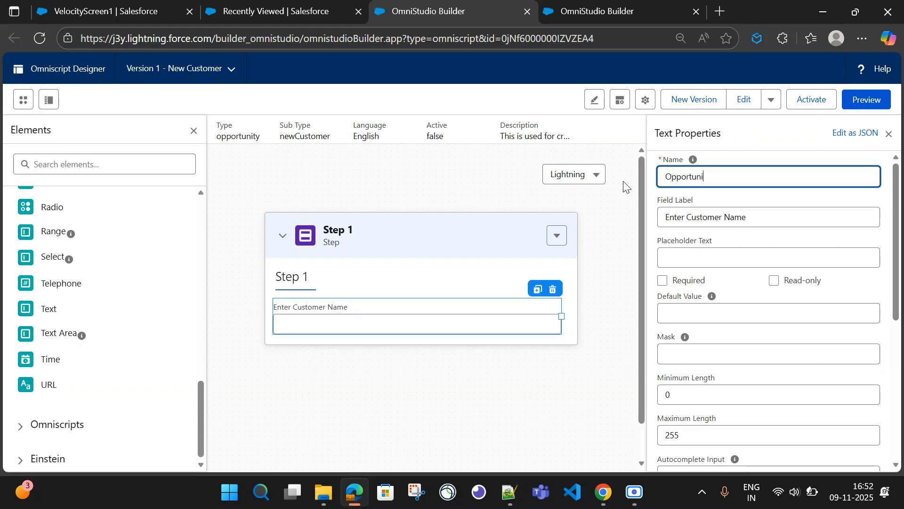
{"action": "type", "text": "tyName"}
{"action": "double_click", "coordinate": [801, 178]}
{"action": "left_click", "coordinate": [790, 202]}
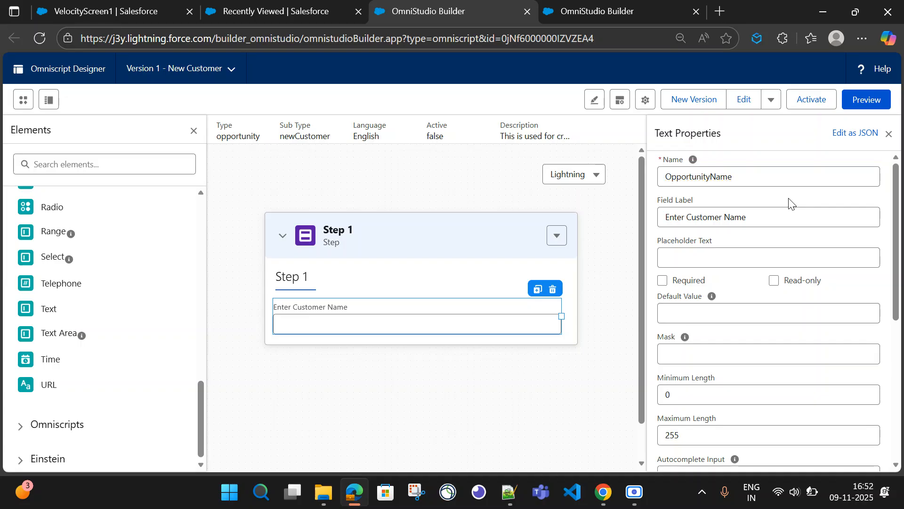
Step: Make the customer name field required, and turn its read-only option on and back off
{"action": "left_click", "coordinate": [674, 282]}
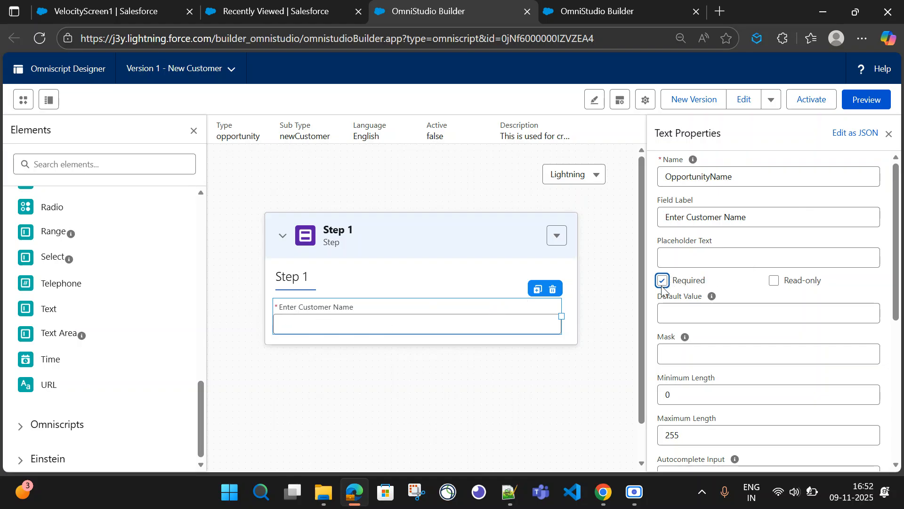
{"action": "left_click", "coordinate": [774, 281]}
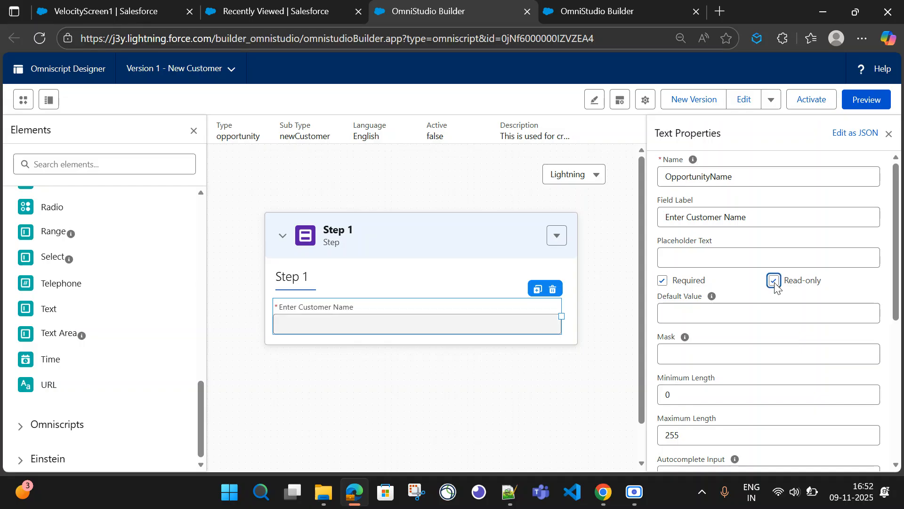
{"action": "left_click", "coordinate": [775, 283]}
Step: Set the customer name field's default value to "New Customer" and preview the OmniScript
{"action": "left_click", "coordinate": [690, 314]}
{"action": "type", "text": "CUst"}
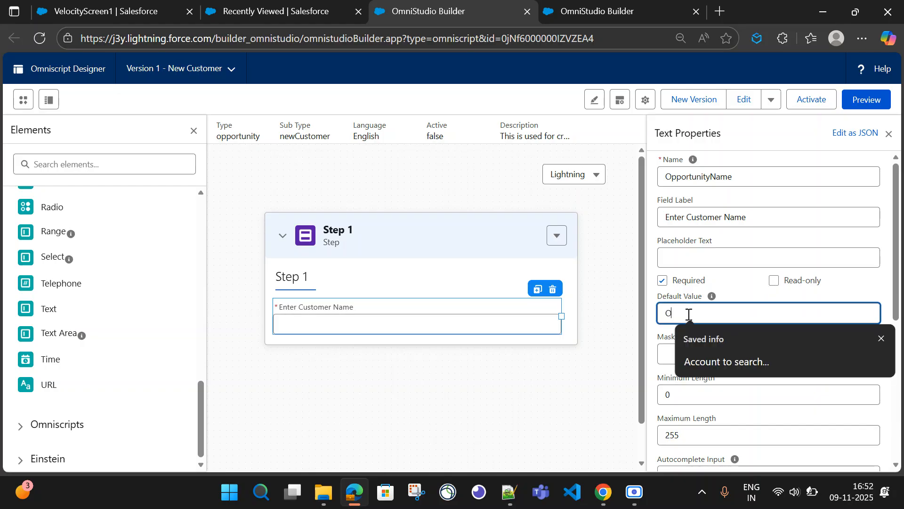
{"action": "key", "text": "BackSpace"}
{"action": "key", "text": "BackSpace"}
{"action": "key", "text": "BackSpace"}
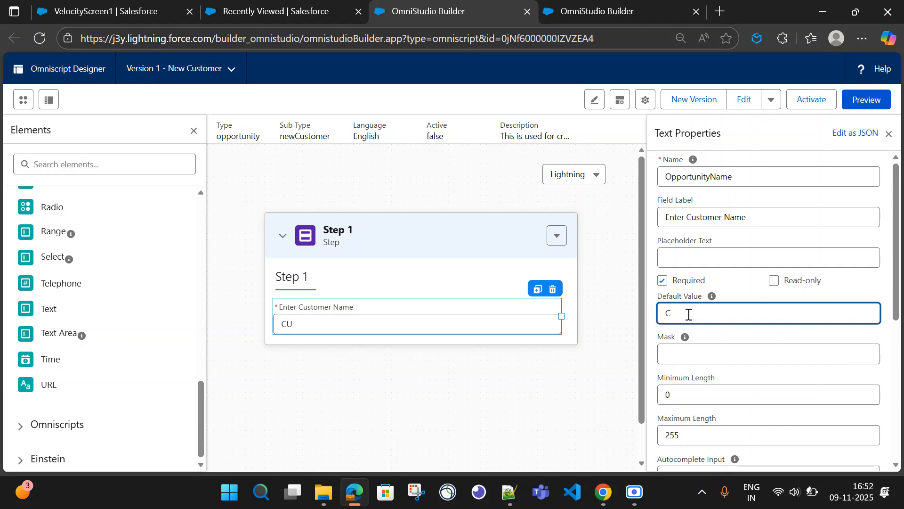
{"action": "type", "text": "u"}
{"action": "type", "text": "New Cu"}
{"action": "type", "text": "stomer"}
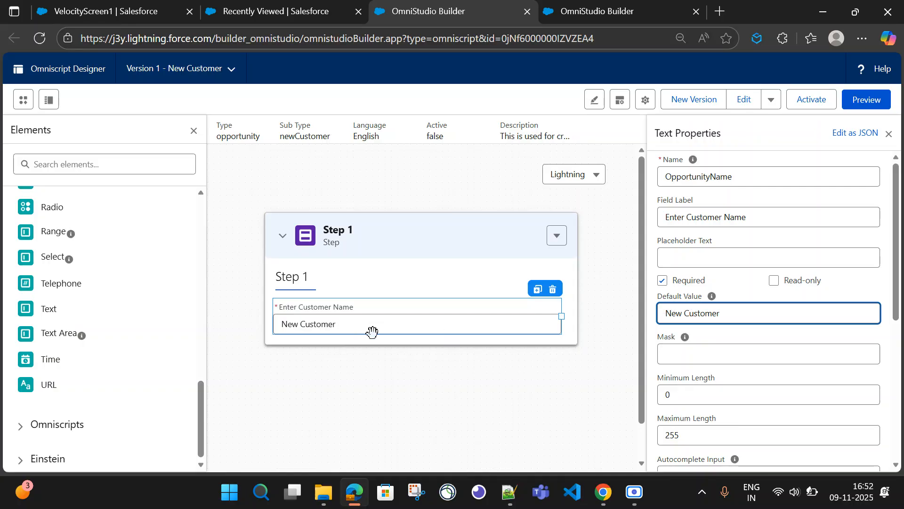
{"action": "scroll", "coordinate": [728, 395], "scroll_direction": "down", "scroll_amount": 3}
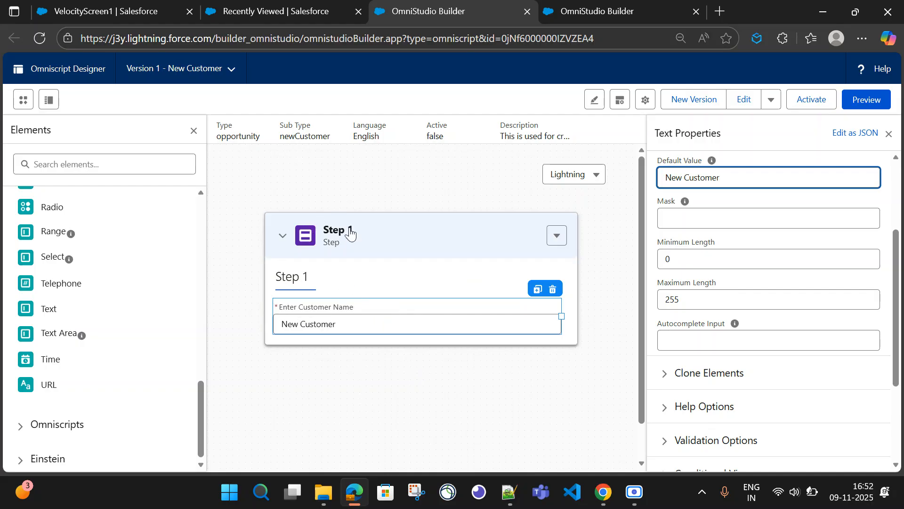
{"action": "left_click", "coordinate": [867, 99]}
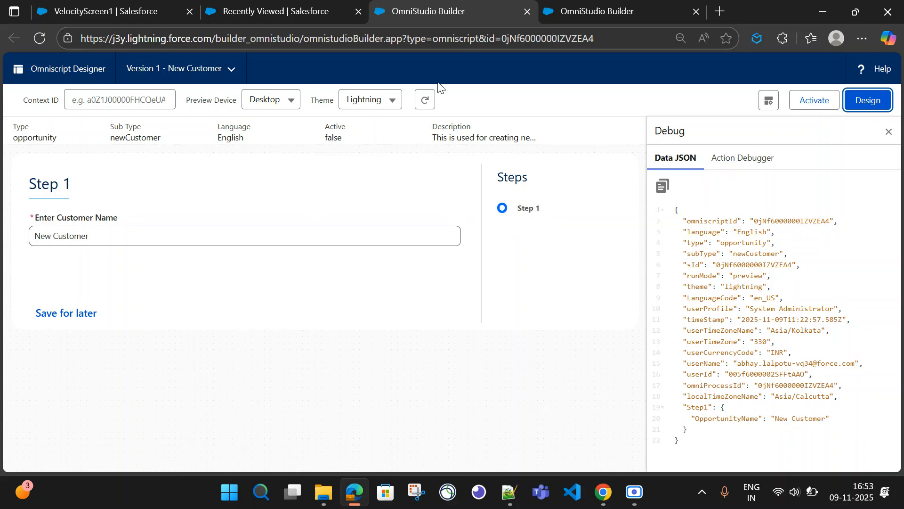
Step: Switch to the AccountSearch OmniScript and examine the contents of its Search Account and Account Details steps
{"action": "left_click", "coordinate": [599, 6]}
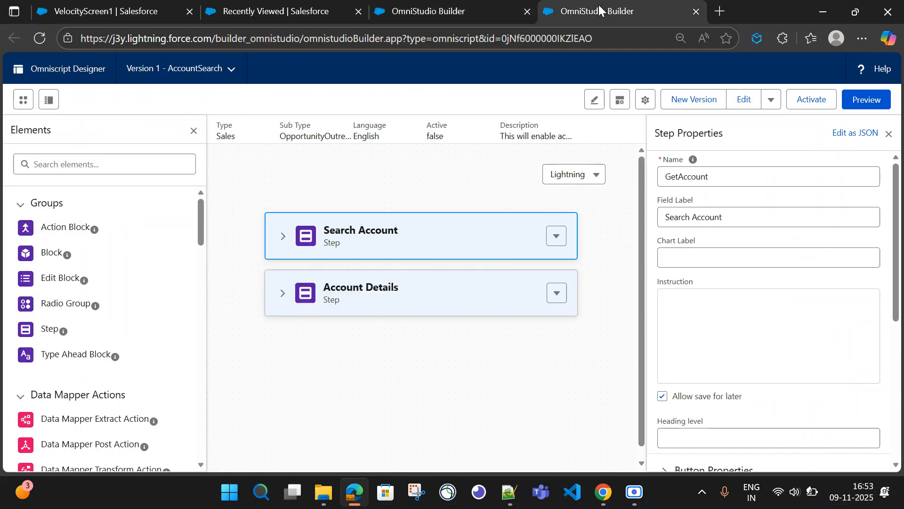
{"action": "left_click", "coordinate": [282, 236]}
{"action": "scroll", "coordinate": [283, 242], "scroll_direction": "down", "scroll_amount": 3}
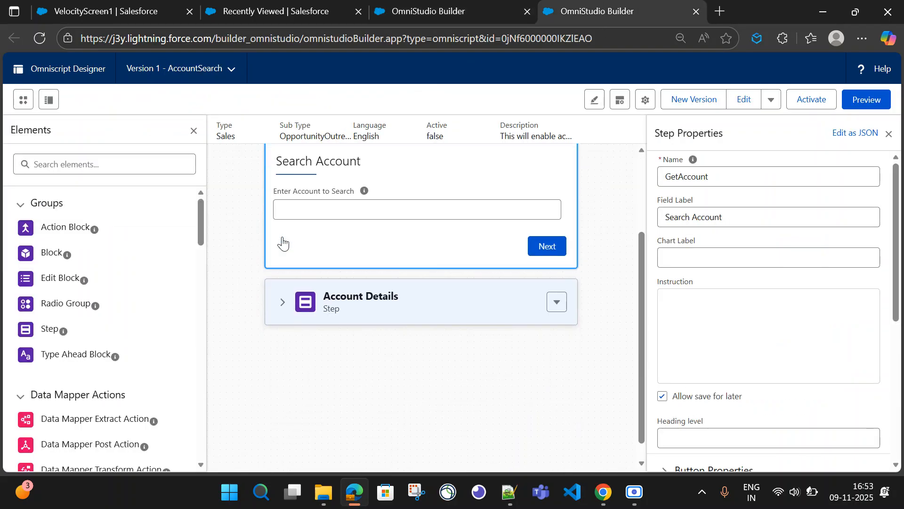
{"action": "left_click", "coordinate": [279, 304]}
{"action": "scroll", "coordinate": [431, 341], "scroll_direction": "down", "scroll_amount": 1}
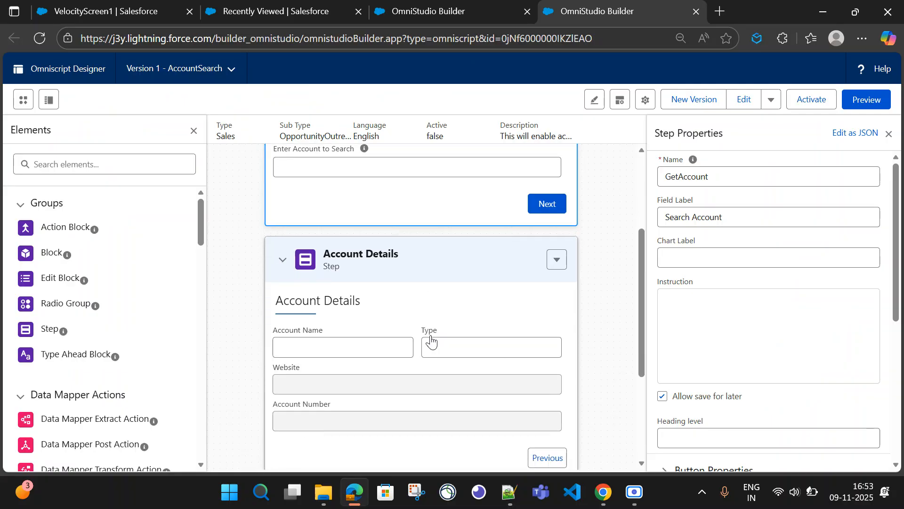
{"action": "scroll", "coordinate": [430, 341], "scroll_direction": "up", "scroll_amount": 2}
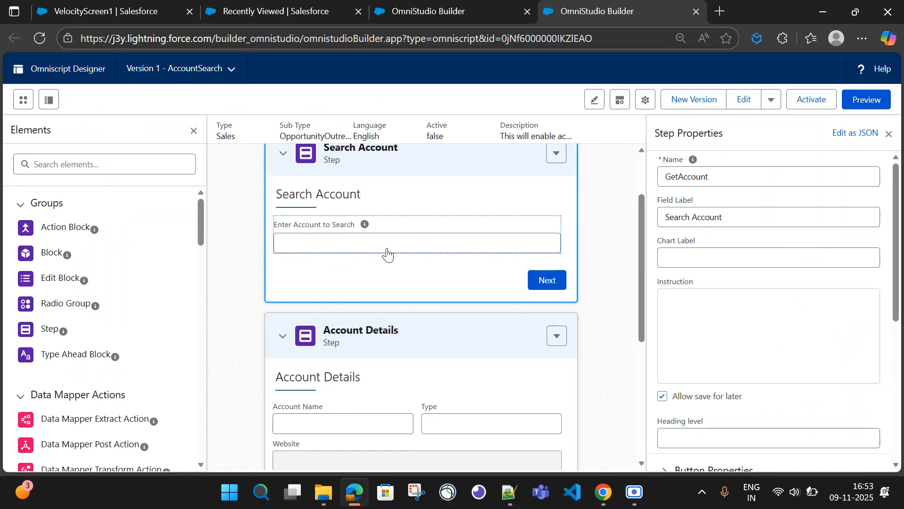
{"action": "scroll", "coordinate": [450, 349], "scroll_direction": "down", "scroll_amount": 3}
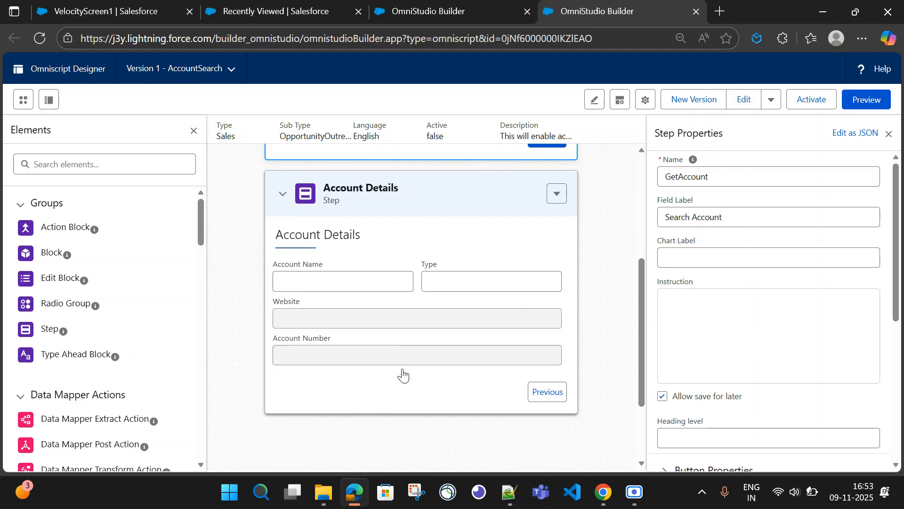
{"action": "scroll", "coordinate": [427, 254], "scroll_direction": "up", "scroll_amount": 5}
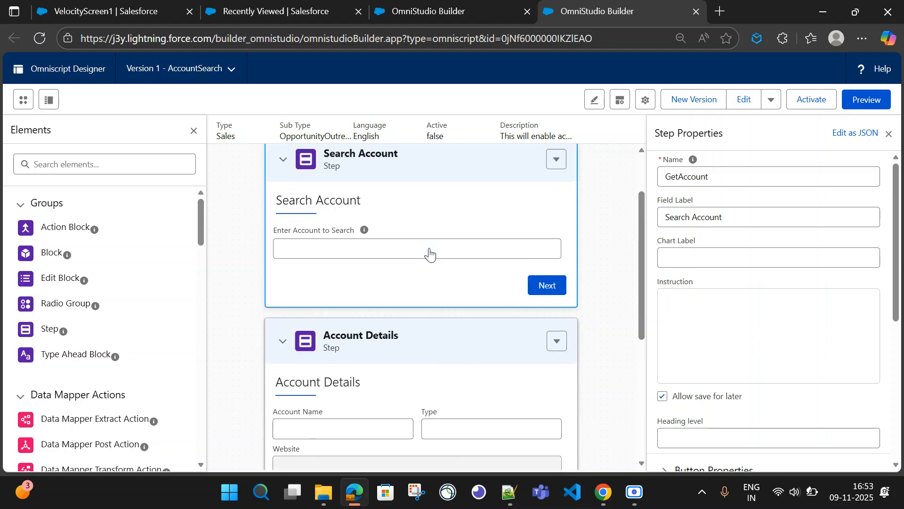
Step: Preview the AccountSearch OmniScript, fill the account search field with the saved first name, and advance to the Account Details step
{"action": "left_click", "coordinate": [884, 98]}
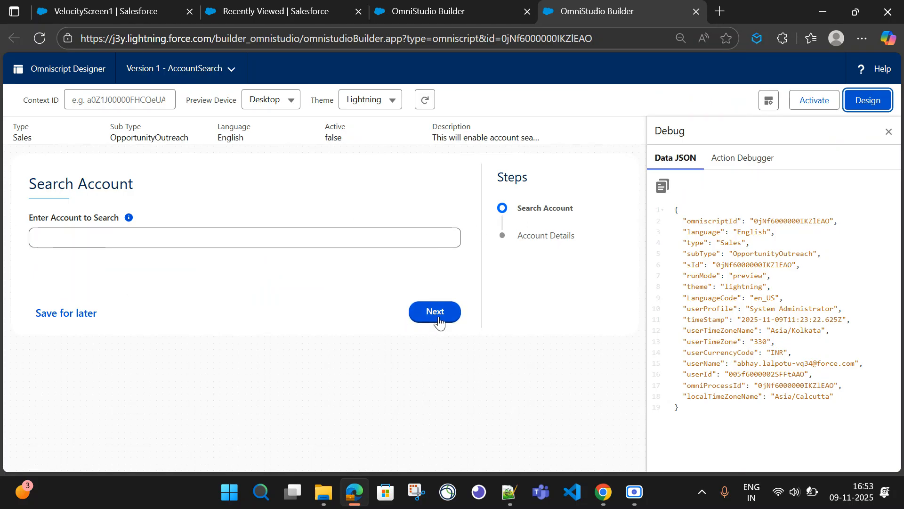
{"action": "left_click", "coordinate": [316, 237]}
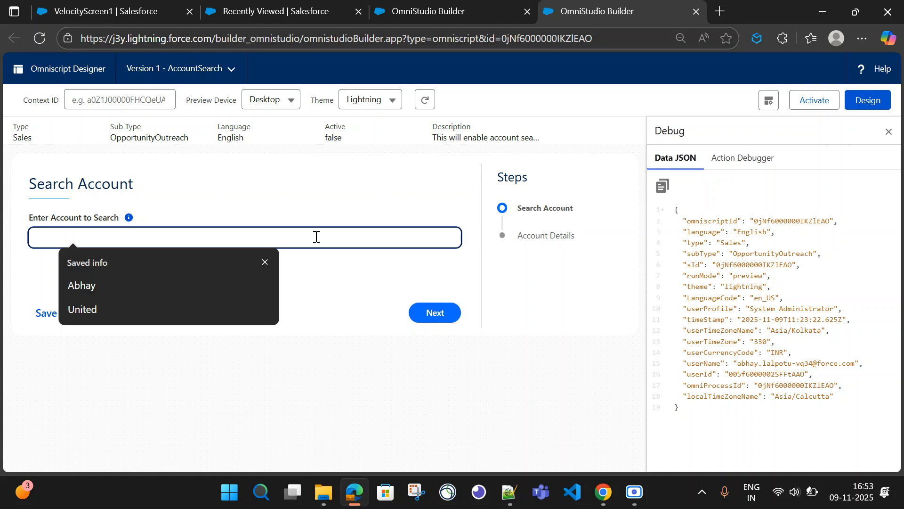
{"action": "left_click", "coordinate": [89, 287]}
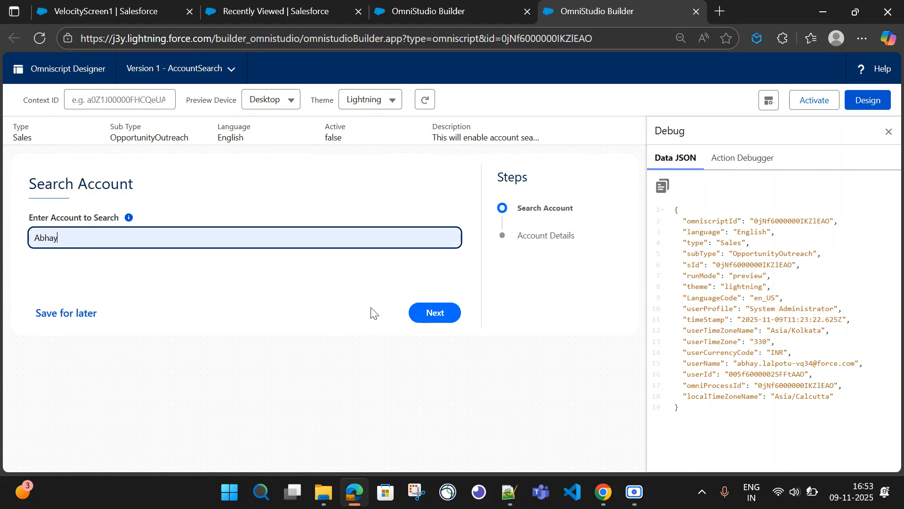
{"action": "left_click", "coordinate": [431, 321]}
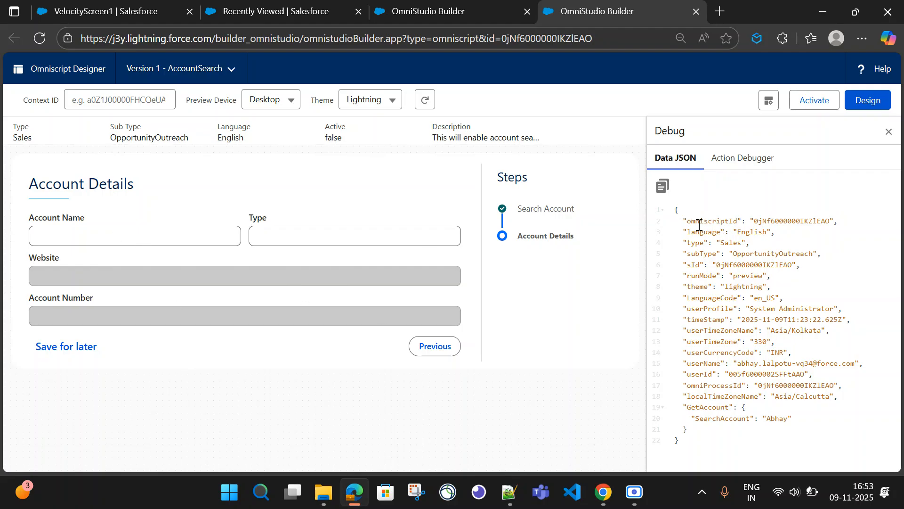
Step: Examine the SearchAccount entry in the preview's data JSON, then go back to Search Account and forward again to Account Details
{"action": "left_click_drag", "start_coordinate": [686, 219], "coordinate": [718, 419]}
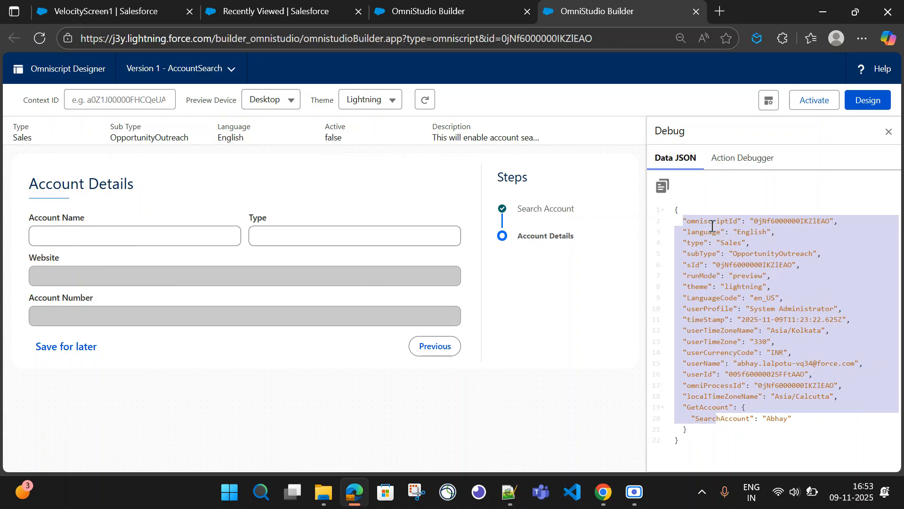
{"action": "double_click", "coordinate": [731, 421]}
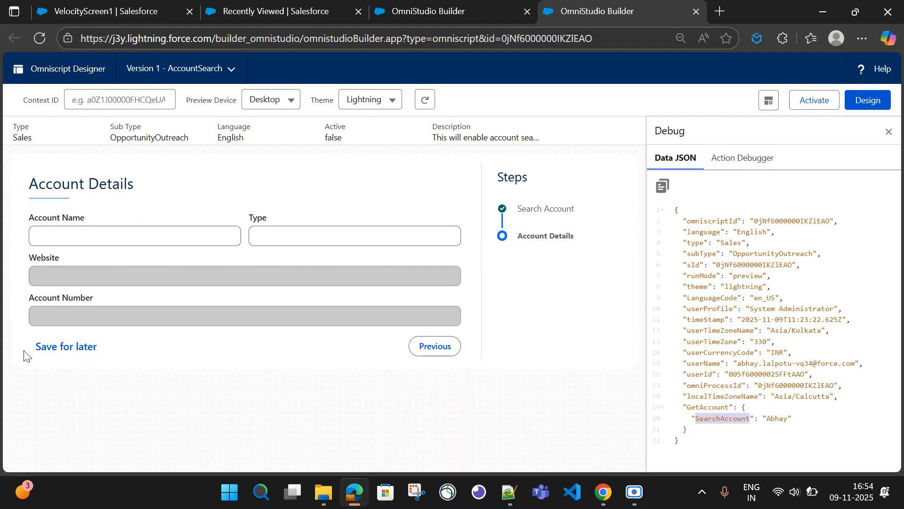
{"action": "left_click", "coordinate": [429, 347]}
{"action": "mouse_move", "coordinate": [134, 219]}
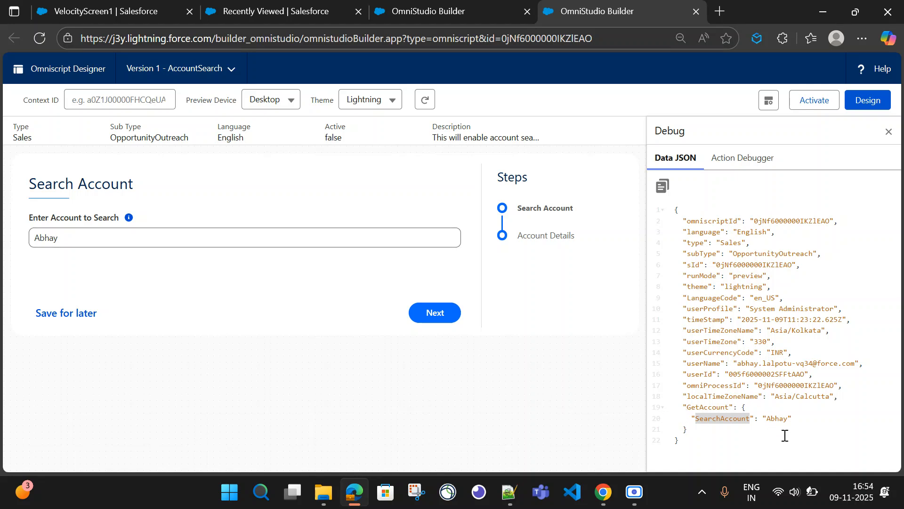
{"action": "left_click", "coordinate": [447, 315]}
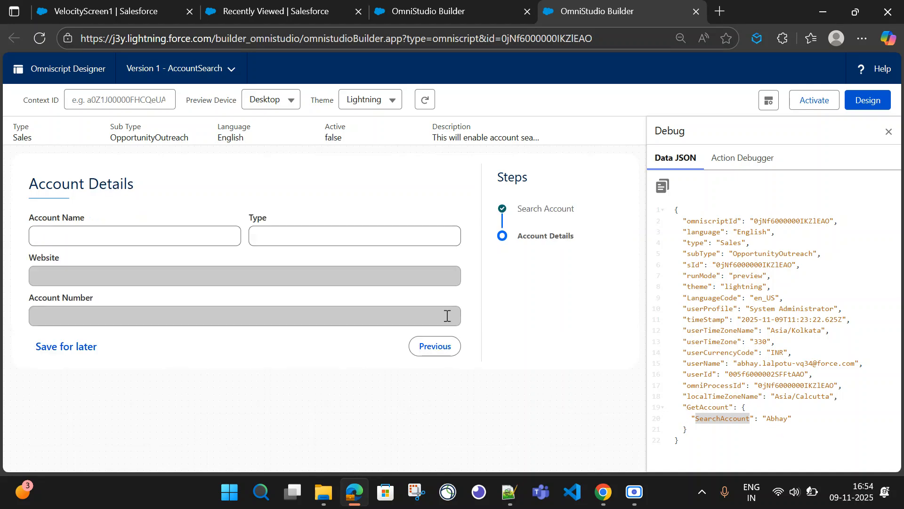
Step: Fill in the Account Details preview with account name "United" and type "New", checking the data JSON
{"action": "left_click", "coordinate": [107, 236]}
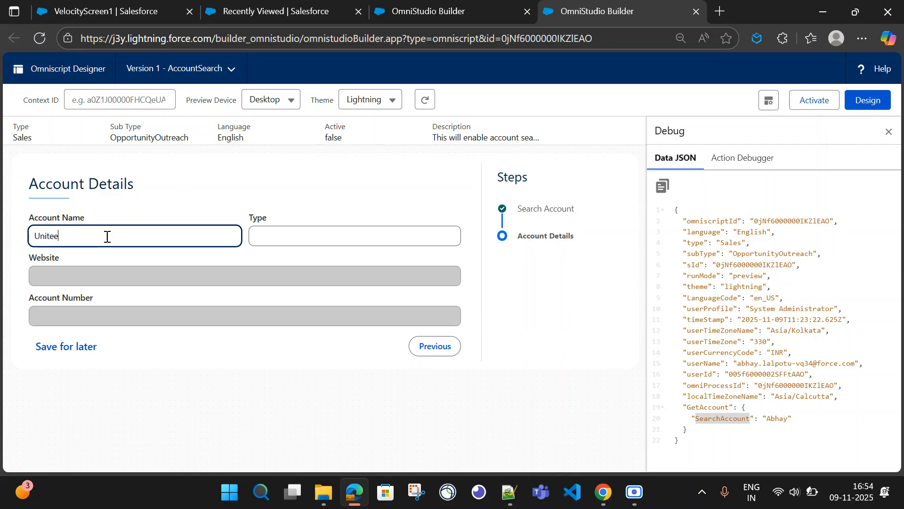
{"action": "key", "text": "Tab"}
{"action": "scroll", "coordinate": [765, 425], "scroll_direction": "down", "scroll_amount": 1}
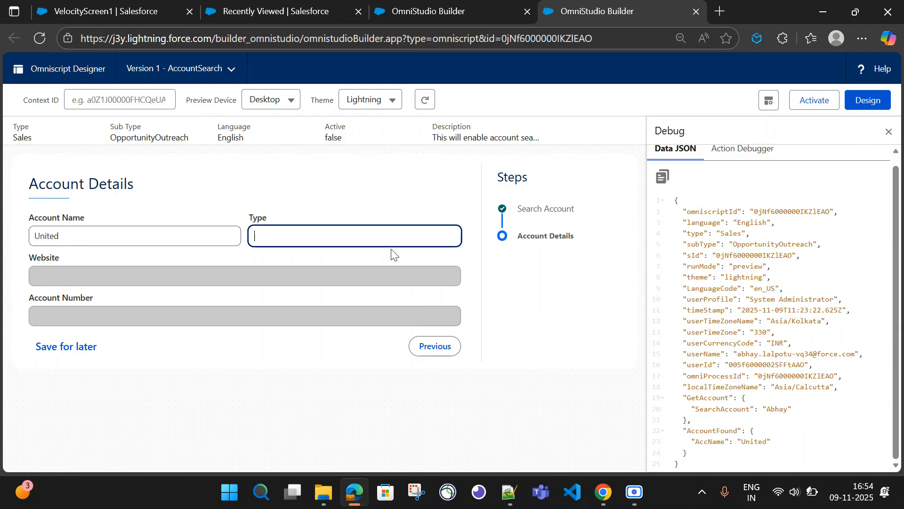
{"action": "key", "text": "Tab"}
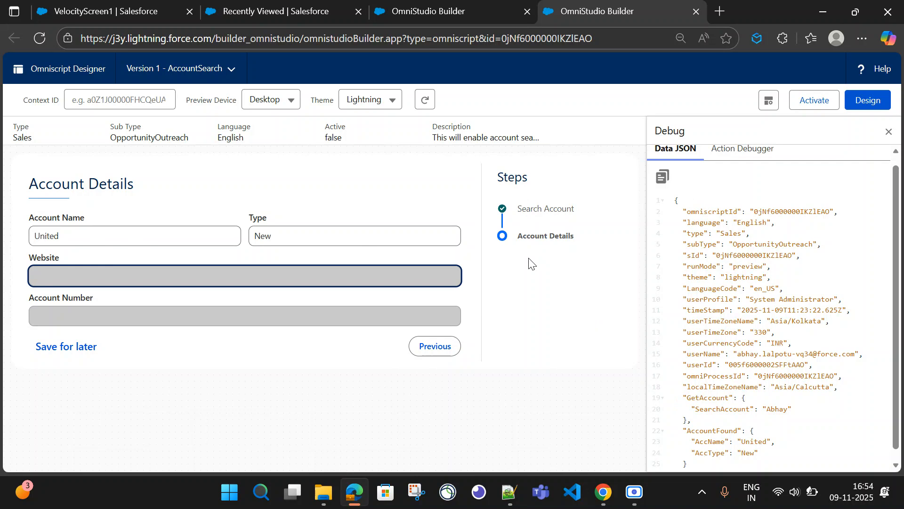
Step: Return to the New Customer OmniScript in design mode and look through the available elements down to the Input group
{"action": "left_click", "coordinate": [430, 10]}
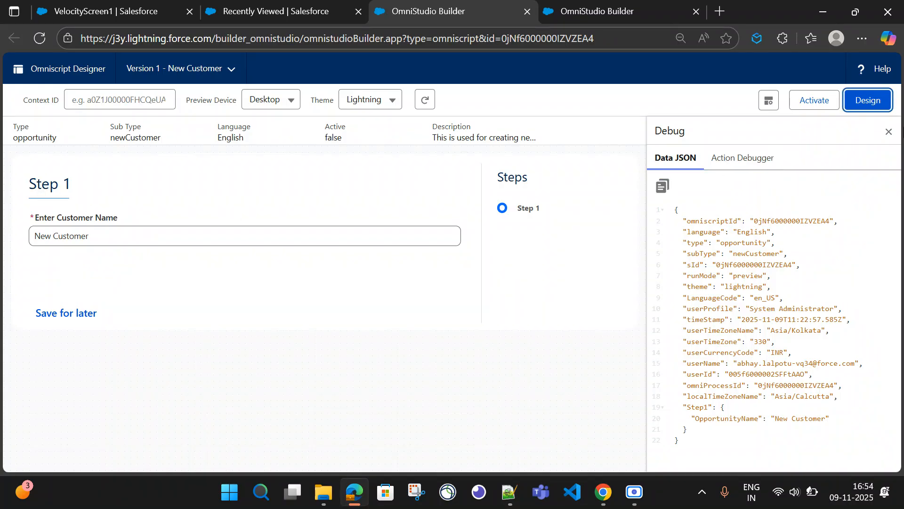
{"action": "left_click", "coordinate": [869, 101]}
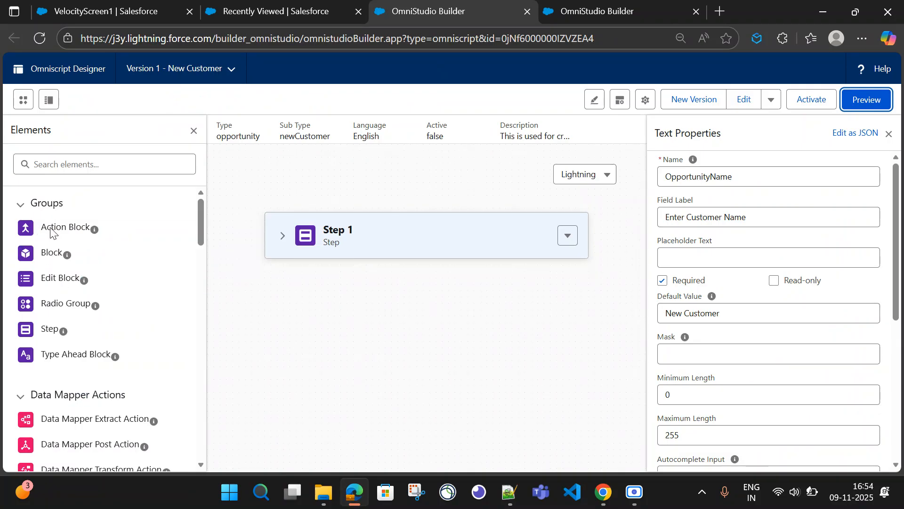
{"action": "scroll", "coordinate": [163, 363], "scroll_direction": "down", "scroll_amount": 13}
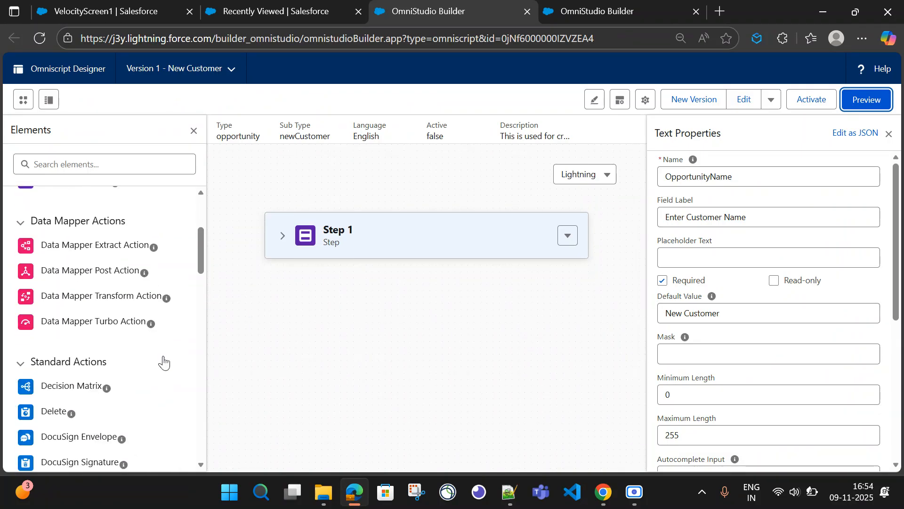
{"action": "scroll", "coordinate": [163, 360], "scroll_direction": "down", "scroll_amount": 6}
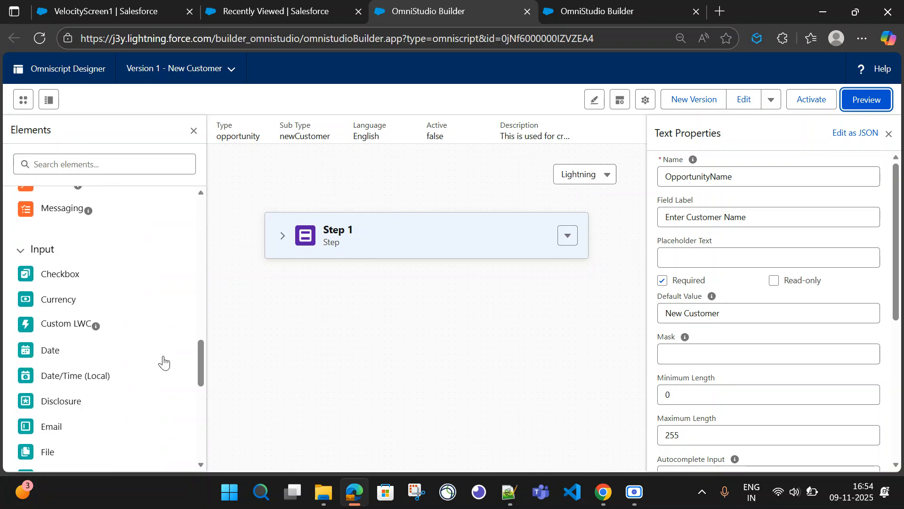